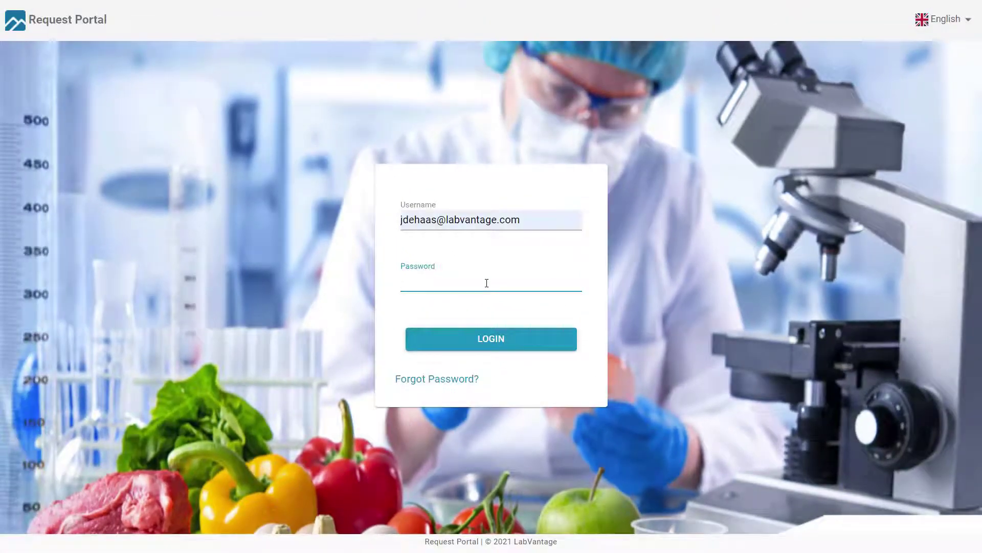
Log in, then switch the draft card to All Drafts and back to My Drafts.
{"action": "left_click", "coordinate": [488, 338]}
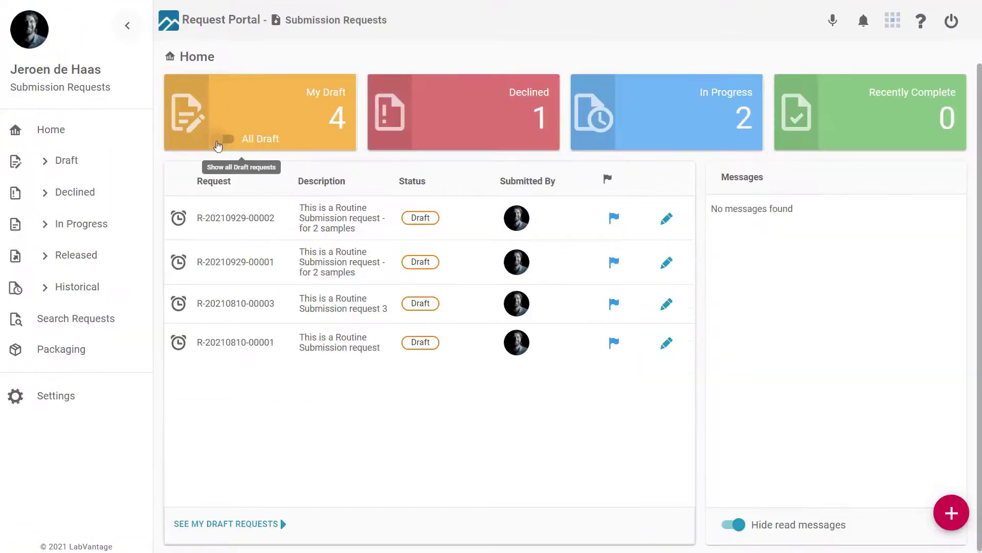
{"action": "left_click", "coordinate": [217, 143]}
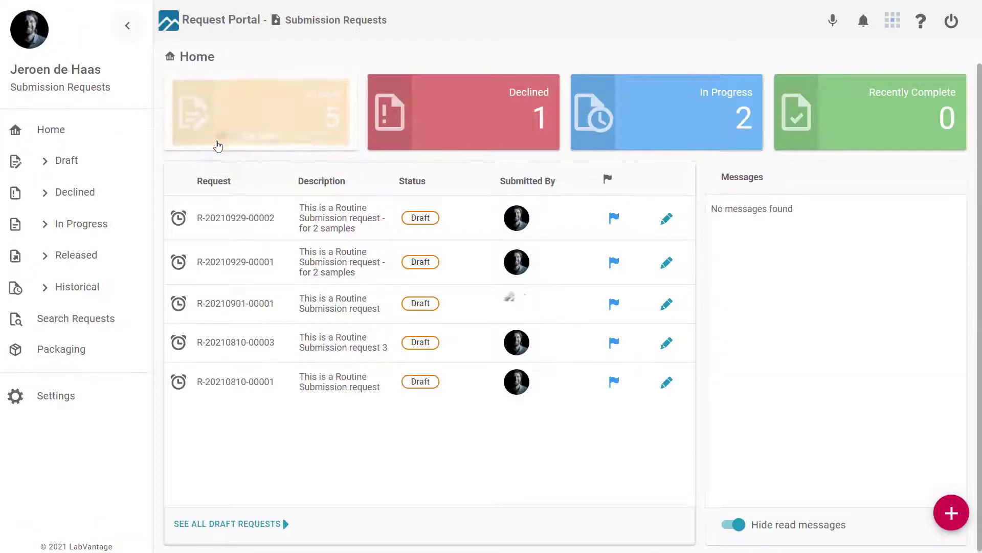
{"action": "left_click", "coordinate": [219, 140]}
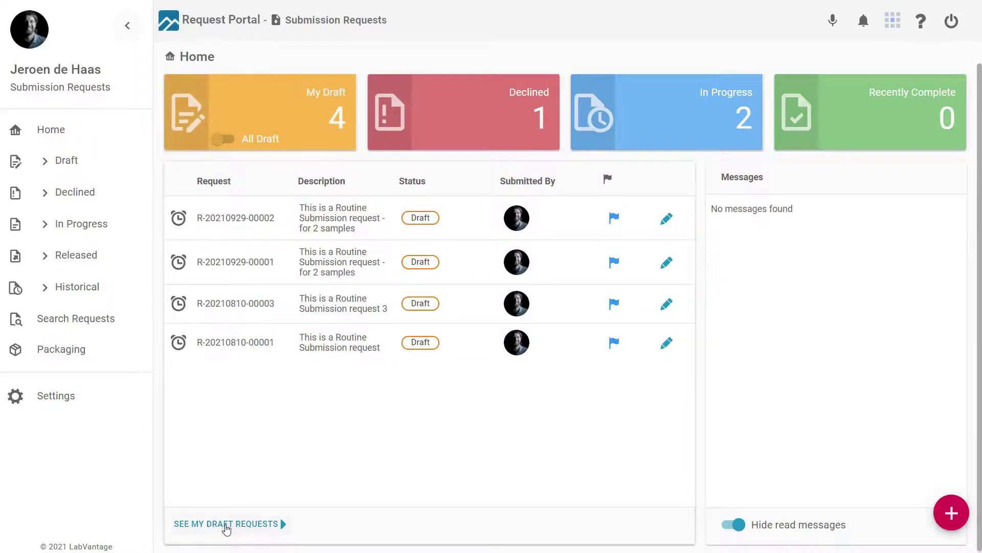
Open the full list of draft requests via SEE MY DRAFT REQUESTS.
{"action": "left_click", "coordinate": [227, 524]}
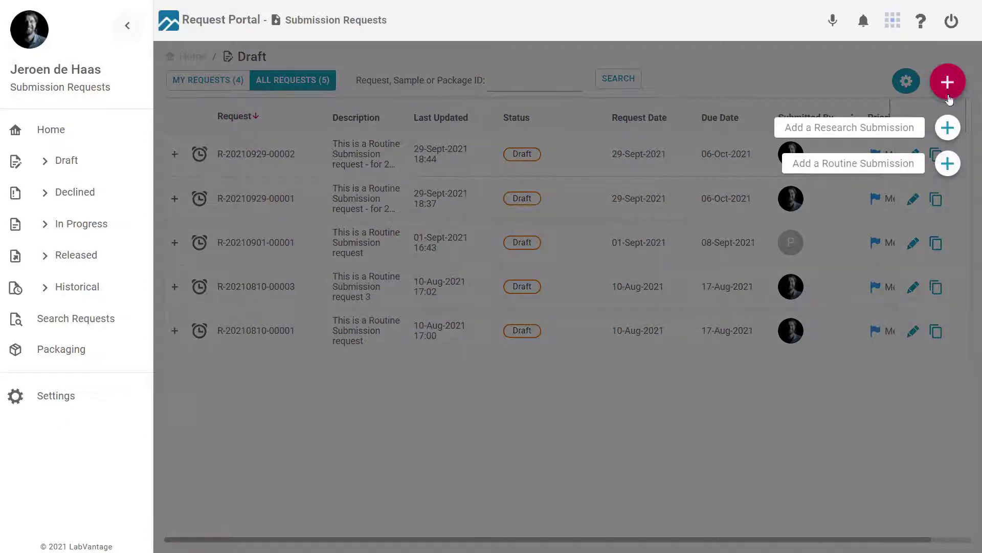
Start a new Research Submission with a metal-testing purpose and continue to Samples and Tests.
{"action": "left_click", "coordinate": [947, 128]}
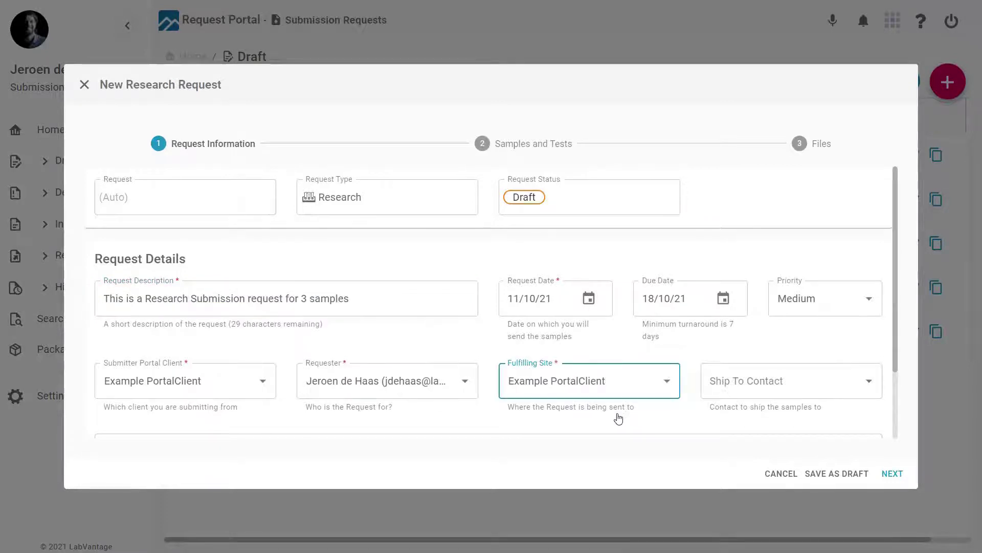
{"action": "scroll", "coordinate": [618, 418], "scroll_direction": "down", "scroll_amount": 2}
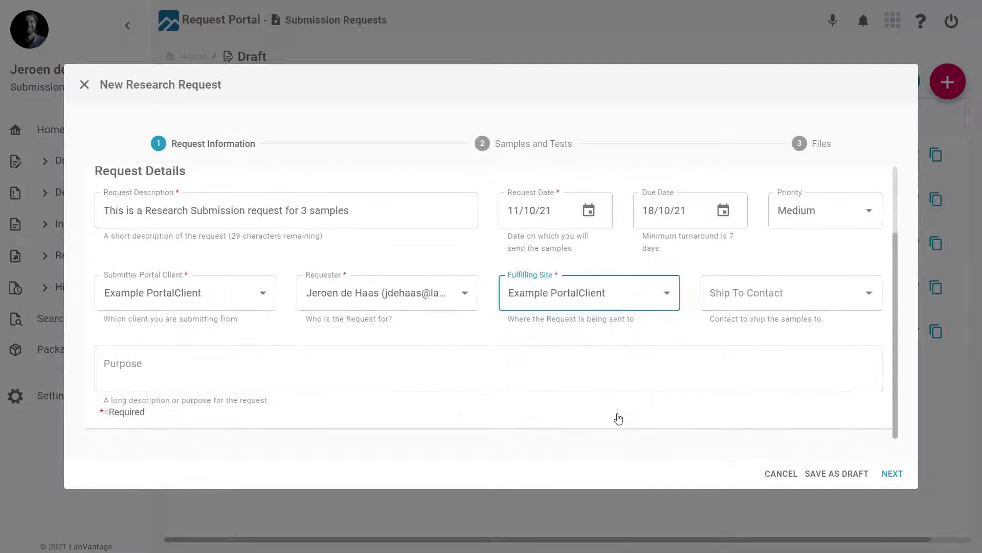
{"action": "left_click", "coordinate": [579, 375]}
{"action": "type", "text": "Requesting some metal testing on those 3 samples"}
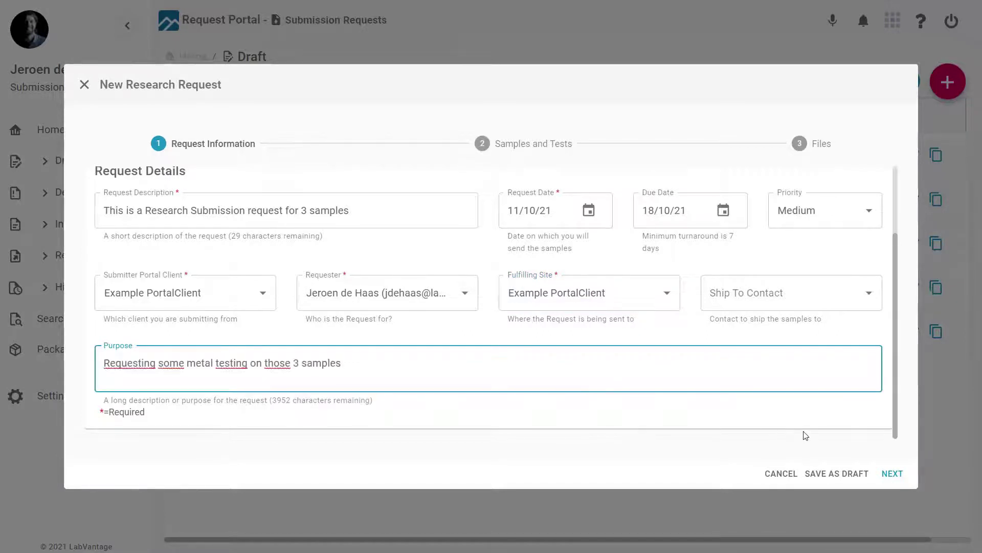
{"action": "left_click", "coordinate": [889, 475]}
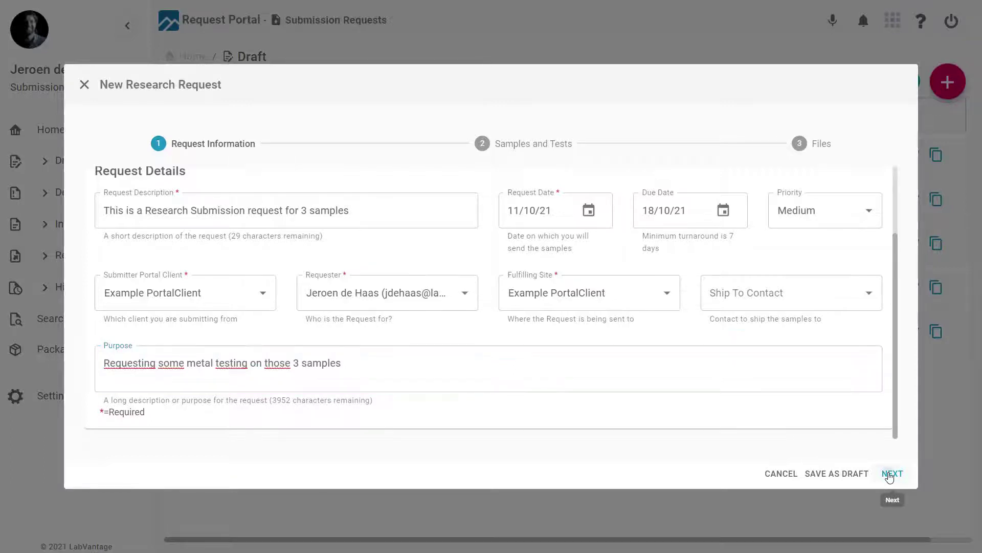
Add a 3-sample row named 'Sample' with the Metals Group test selected.
{"action": "left_click", "coordinate": [874, 193]}
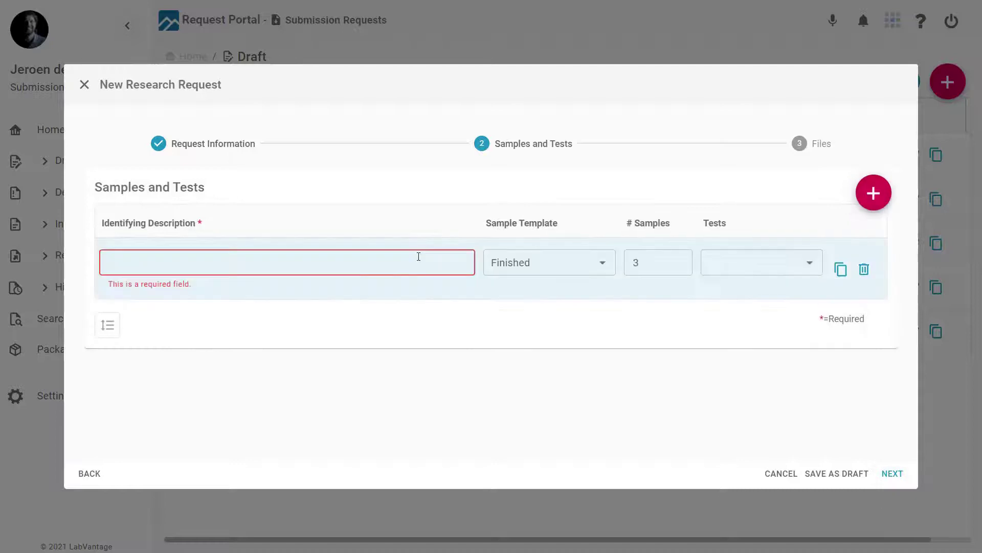
{"action": "type", "text": "Sample"}
{"action": "left_click", "coordinate": [809, 264]}
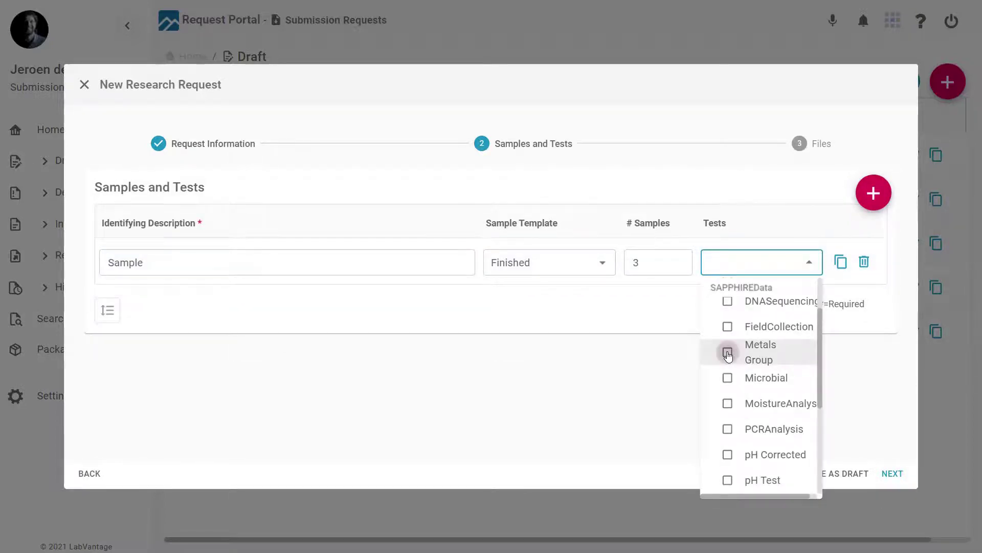
{"action": "left_click", "coordinate": [728, 354]}
{"action": "left_click", "coordinate": [899, 476]}
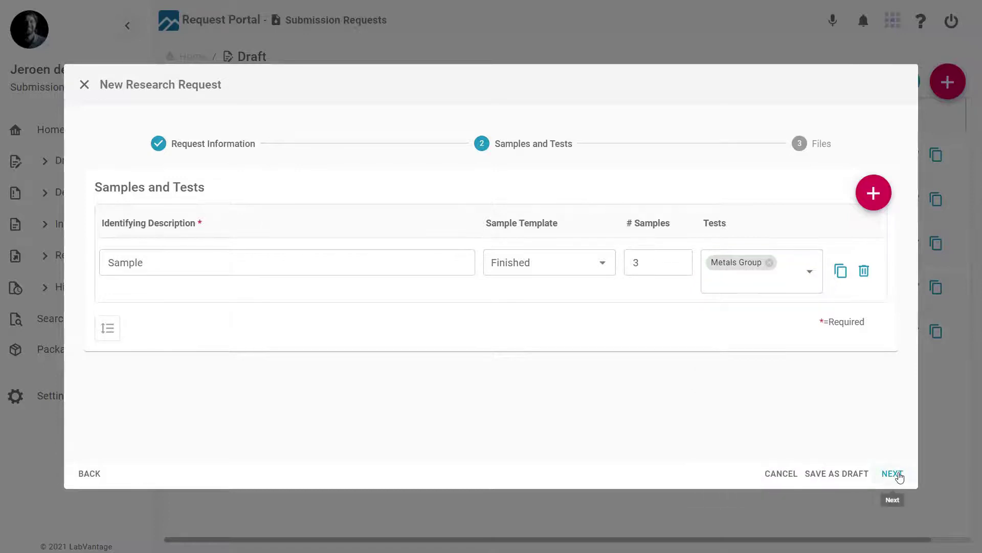
Advance the research request from Samples and Tests to the Files step.
{"action": "left_click", "coordinate": [898, 476]}
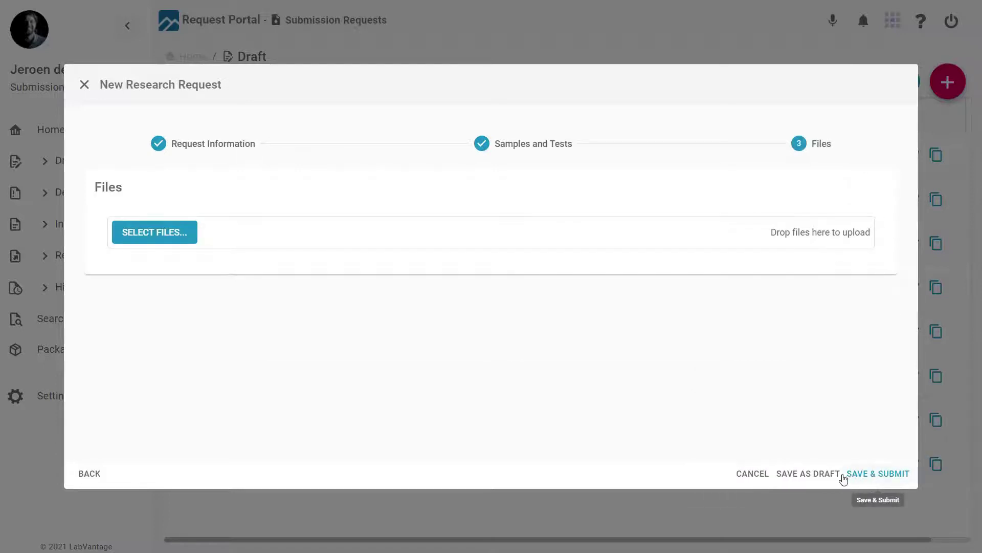